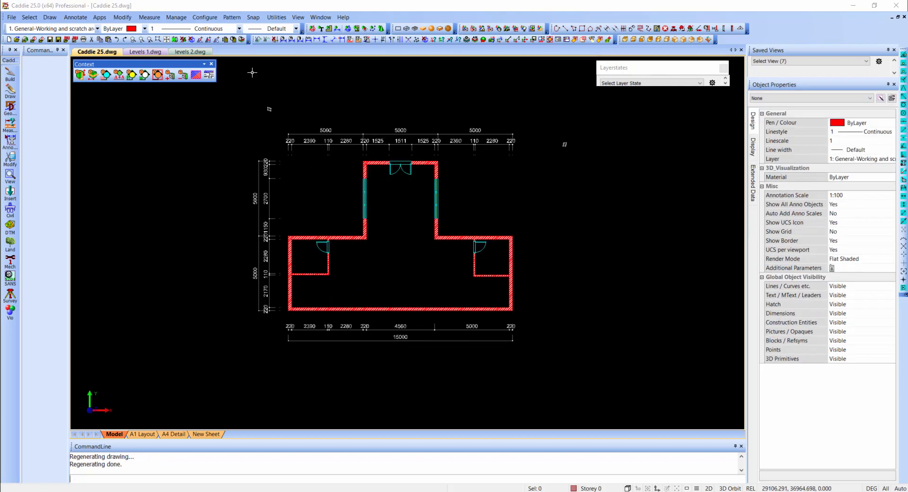
# Show the Levels palette docked above Saved Views and save the drawing.
pyautogui.click(183, 20)
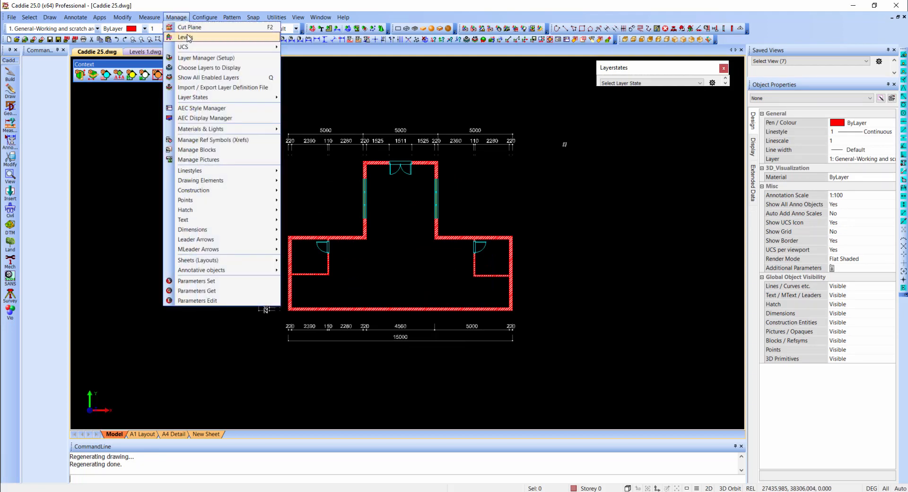
pyautogui.click(220, 38)
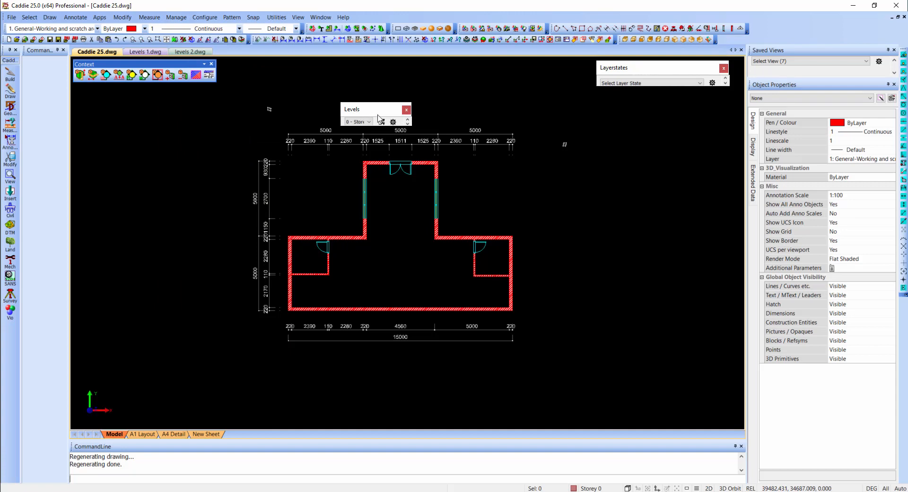
pyautogui.moveTo(771, 60); pyautogui.dragTo(772, 58)
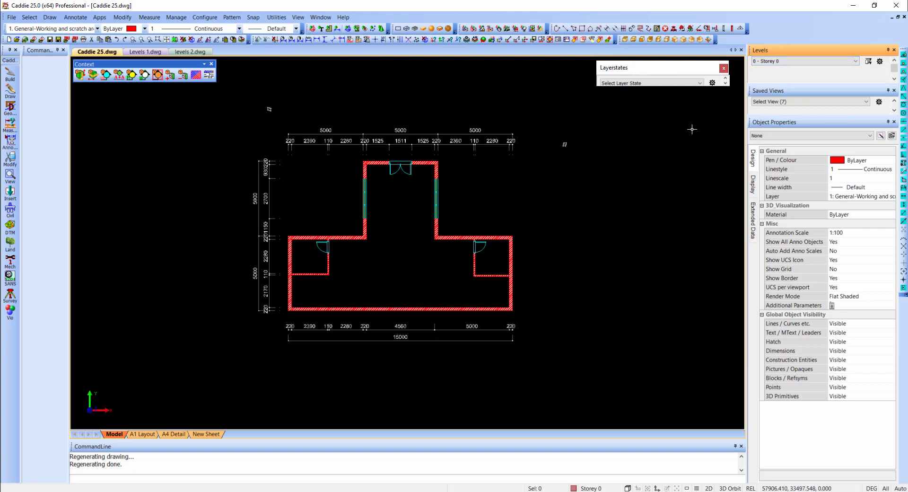
pyautogui.hotkey('ctrl', 's')
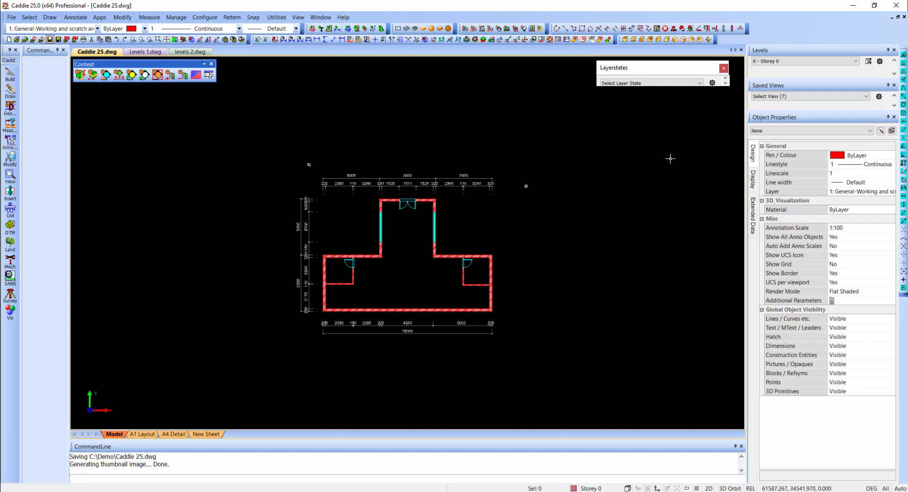
# Show the building model in front elevation, centred and slightly enlarged in the drawing area.
pyautogui.click(642, 40)
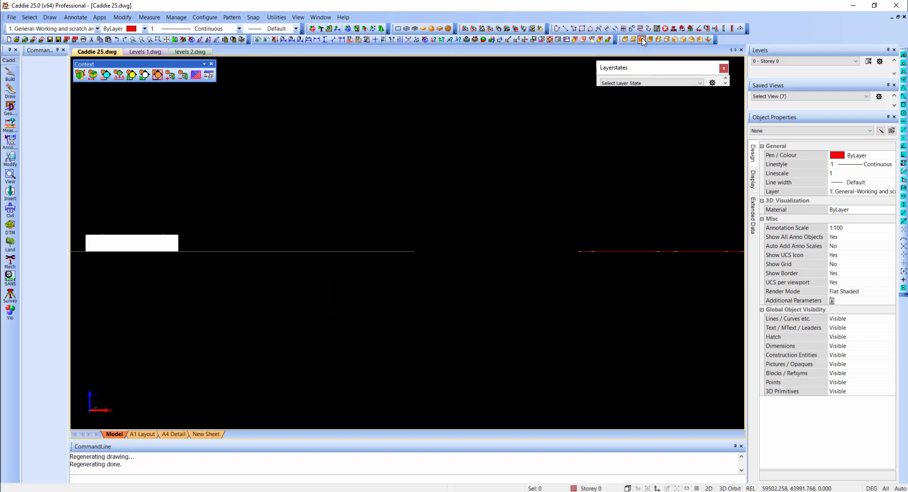
pyautogui.moveTo(265, 243); pyautogui.dragTo(552, 255, button='middle')
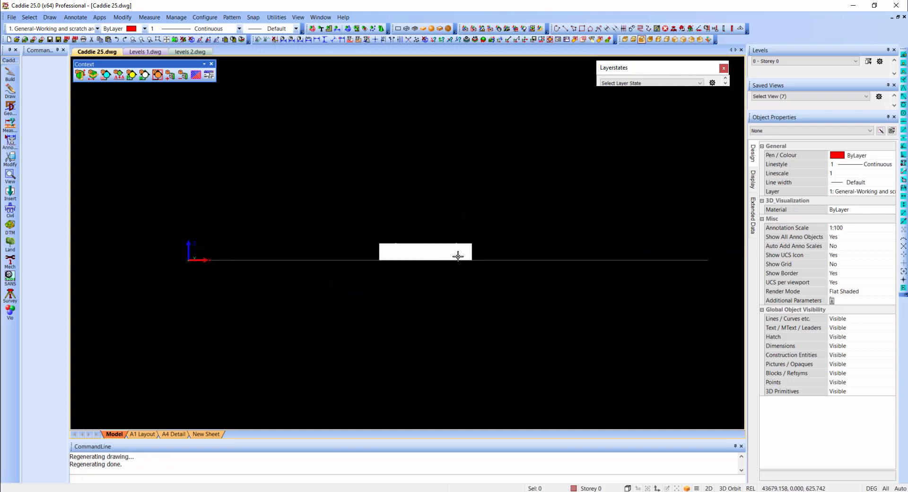
pyautogui.scroll(1, 458, 256)
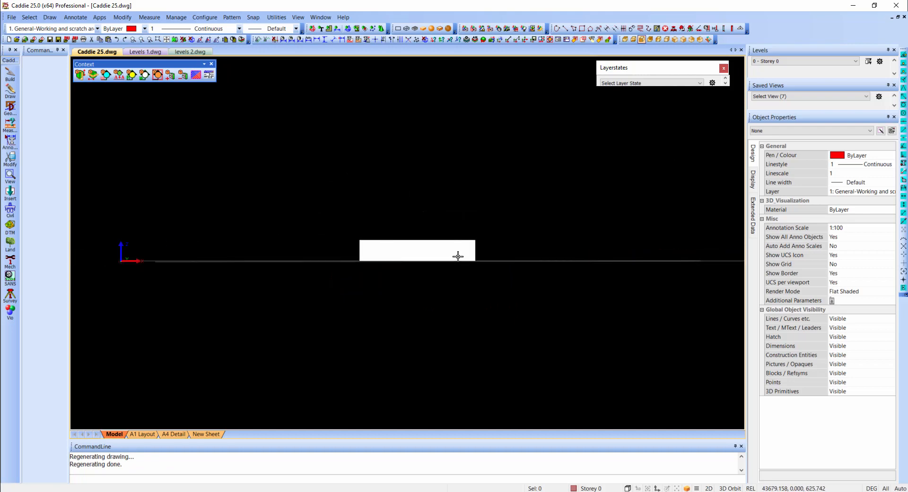
# Make Storey 1 the active level, and return the active level to Storey 0.
pyautogui.click(766, 62)
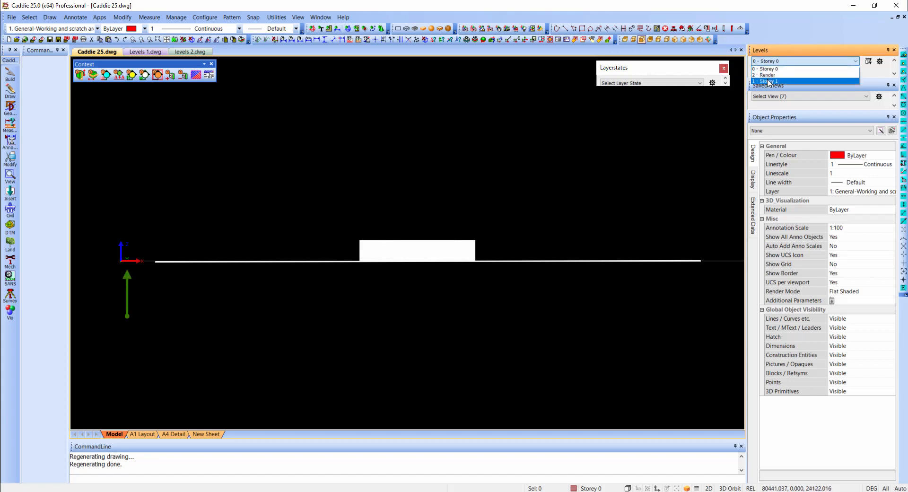
pyautogui.click(769, 81)
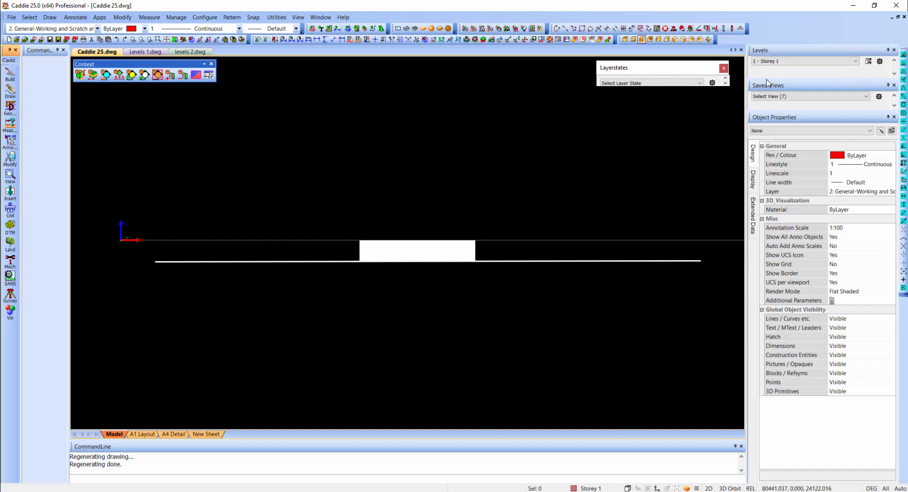
pyautogui.click(775, 61)
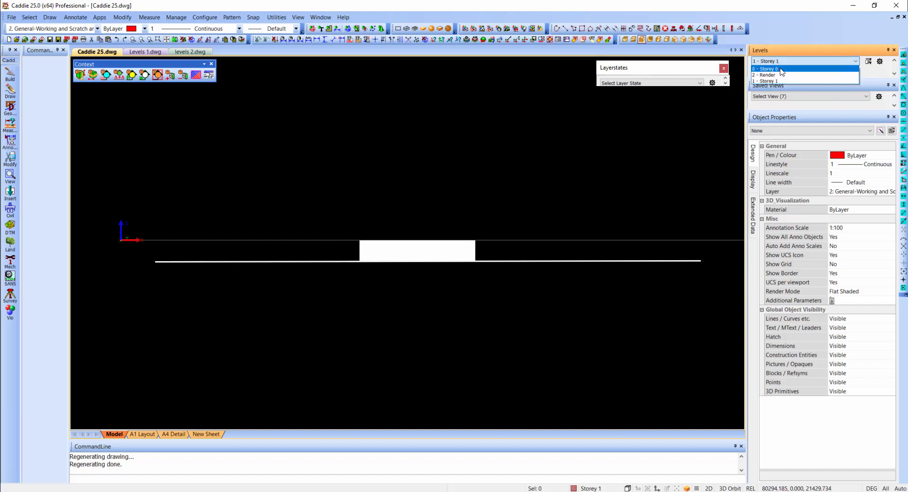
pyautogui.click(779, 69)
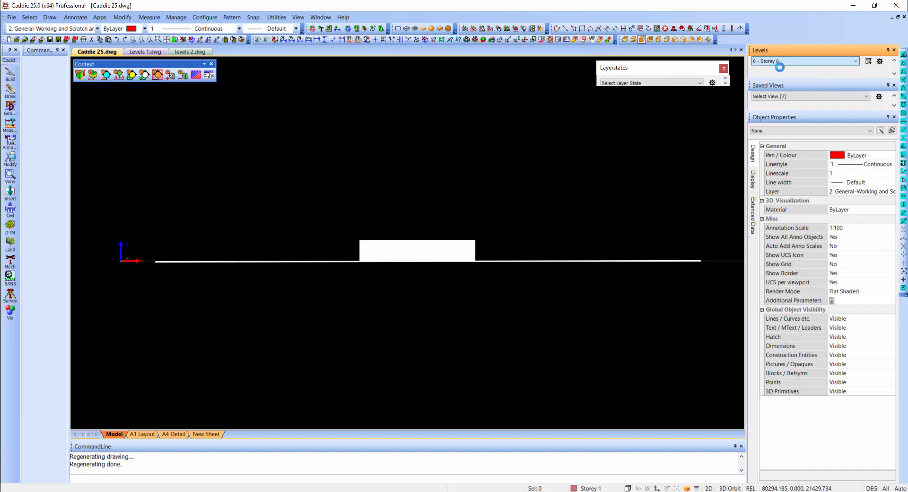
# Examine the dimensioned storey heights in the Levels 1.dwg elevation, and return to Caddie 25.dwg to check its level settings.
pyautogui.click(151, 52)
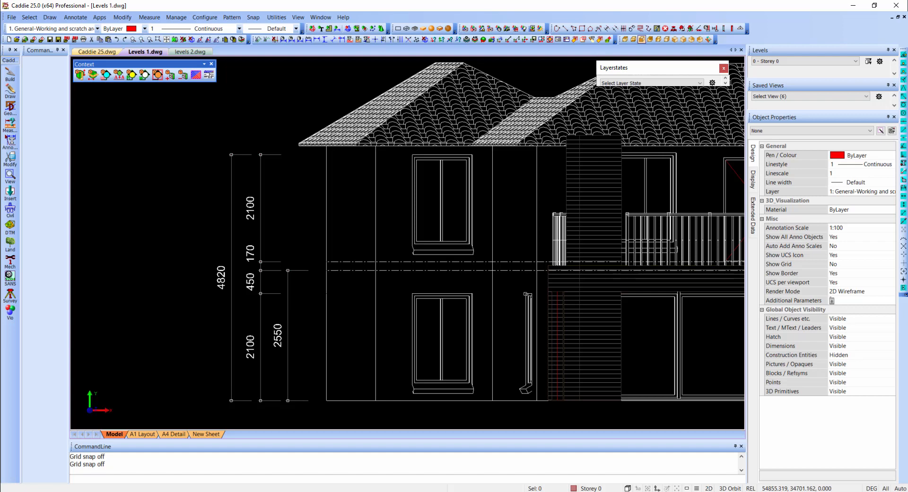
pyautogui.click(97, 51)
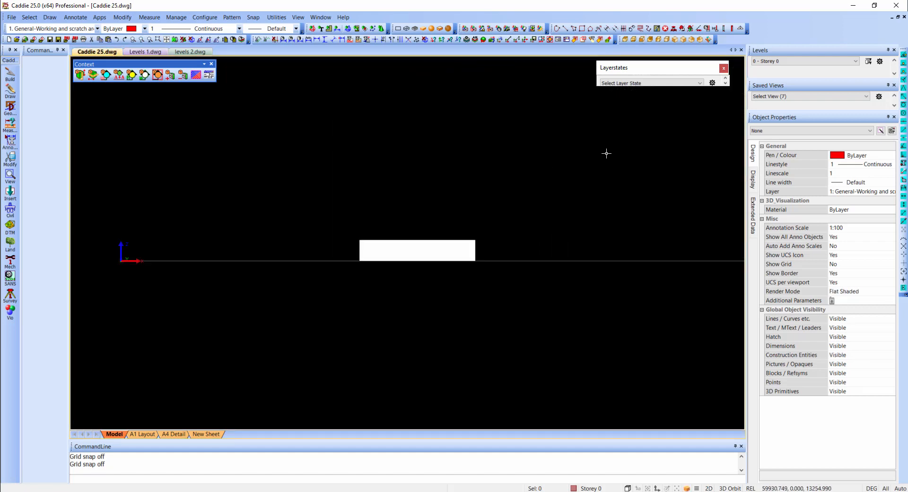
pyautogui.click(880, 61)
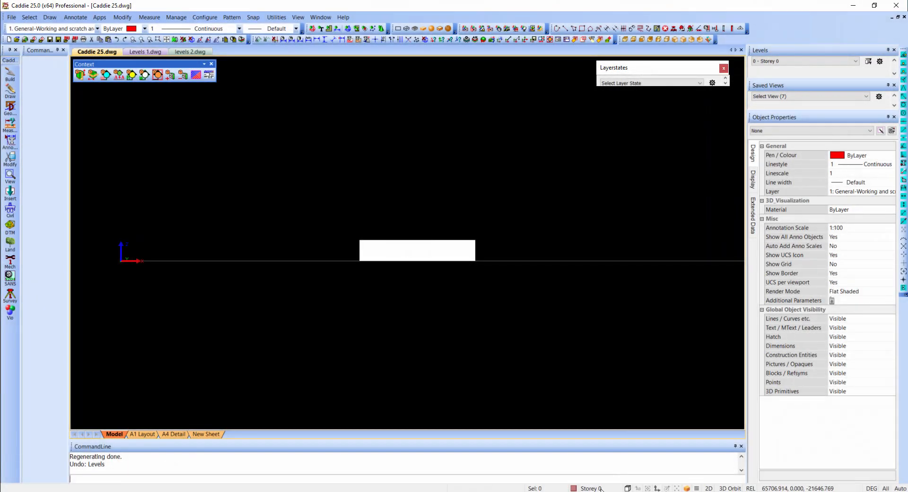
pyautogui.click(598, 489)
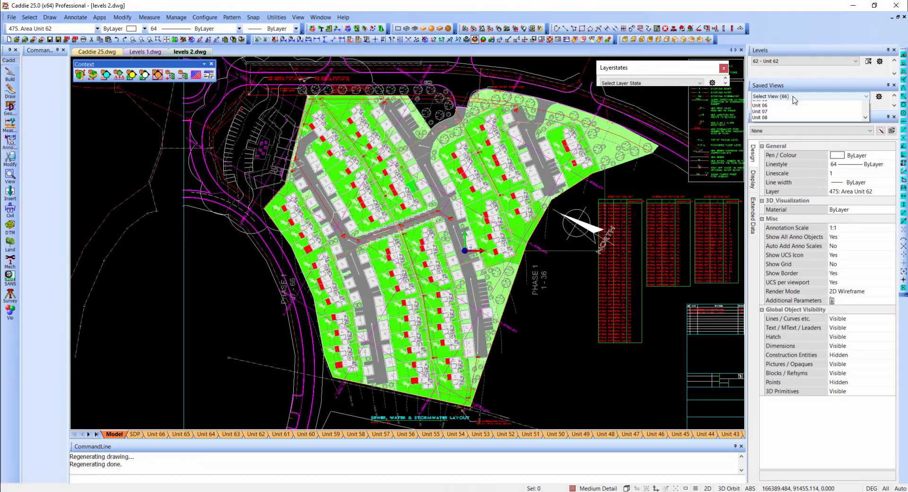
# Look through the saved unit views available in levels 2.dwg.
pyautogui.click(783, 97)
pyautogui.scroll(-3, 868, 146)
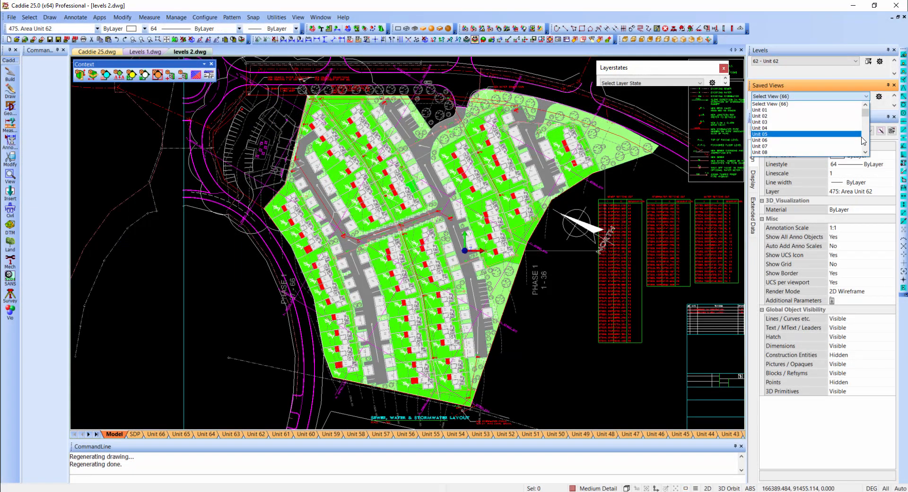
pyautogui.scroll(-13, 868, 145)
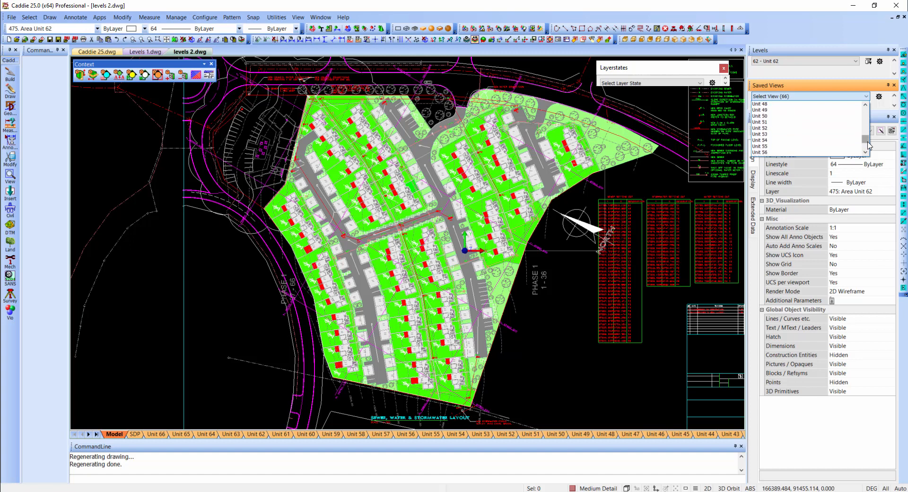
pyautogui.scroll(-3, 868, 146)
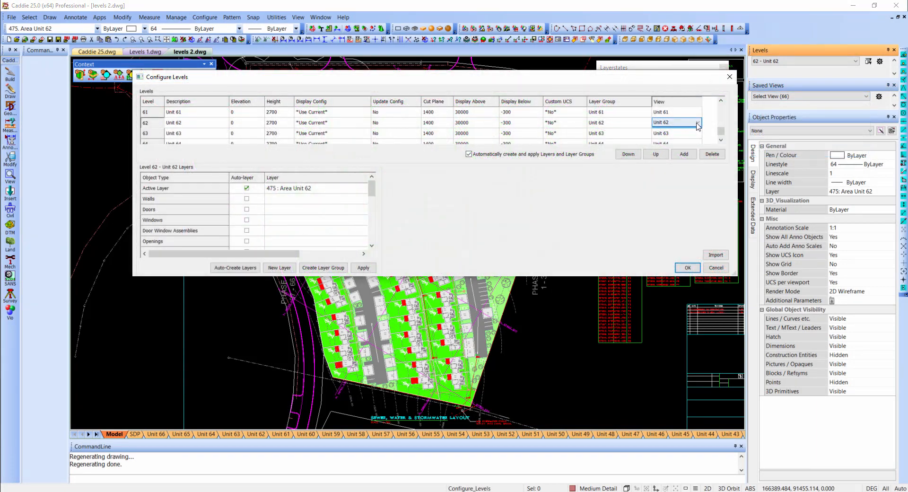
# In the level configuration, review the view and layer group choices for level 62, keeping Unit 62 as its view.
pyautogui.click(698, 122)
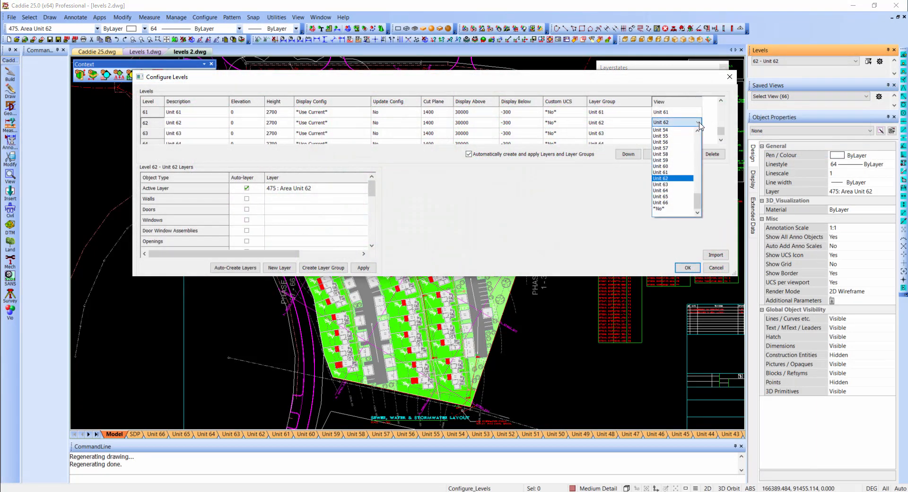
pyautogui.click(686, 179)
pyautogui.click(647, 133)
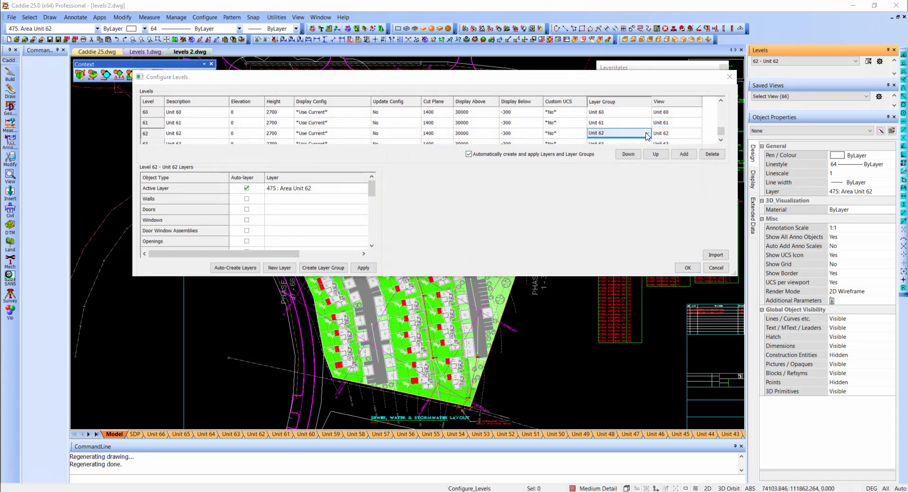
pyautogui.click(647, 134)
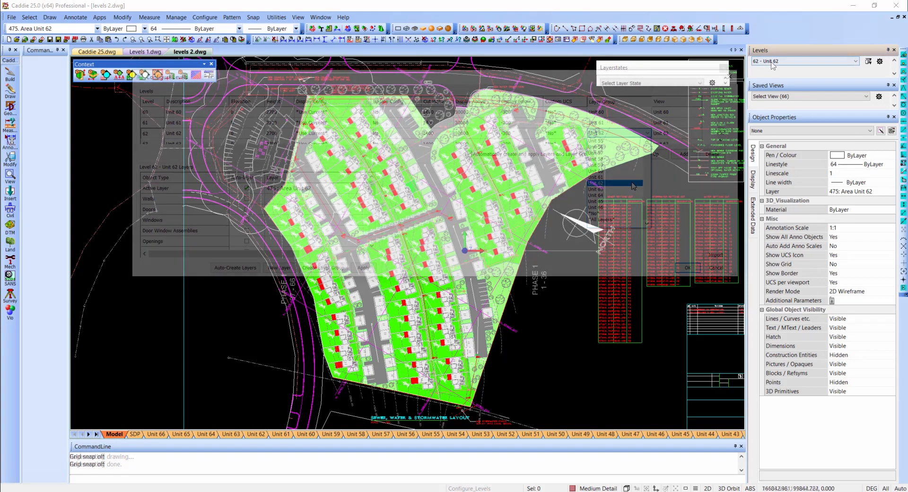
# Activate level 62 - Unit 62 in levels 2.dwg.
pyautogui.click(772, 62)
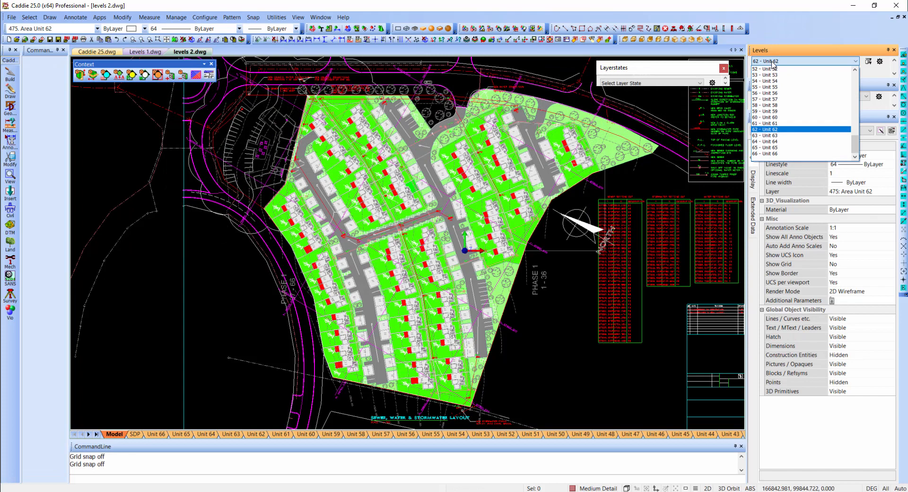
pyautogui.click(761, 130)
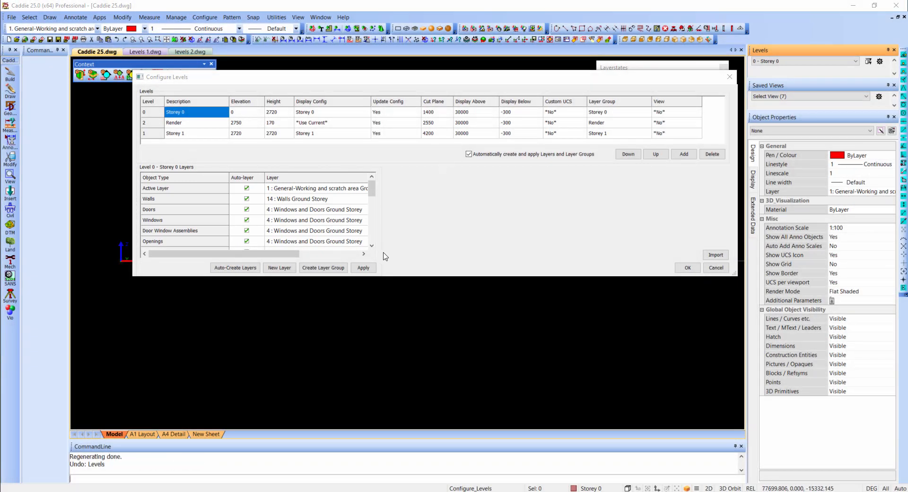
# Examine which layer is assigned to each object type of Storey 0 in the Caddie 25.dwg level configuration.
pyautogui.click(372, 245)
pyautogui.click(371, 245)
pyautogui.click(372, 246)
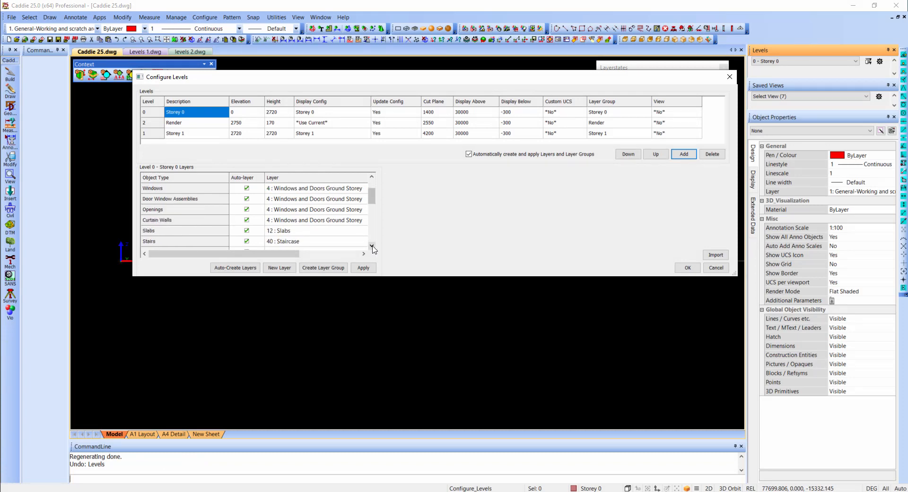
pyautogui.click(372, 246)
pyautogui.click(372, 245)
pyautogui.click(371, 245)
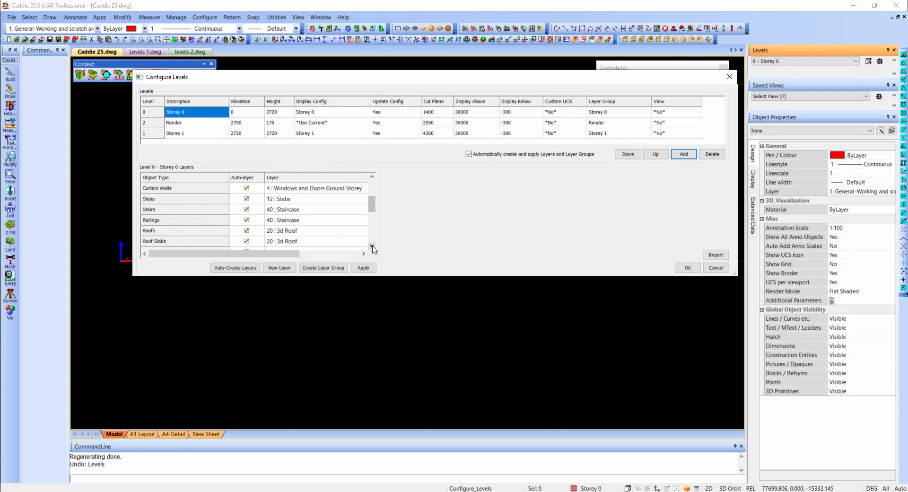
pyautogui.click(371, 245)
pyautogui.click(371, 245)
pyautogui.click(372, 245)
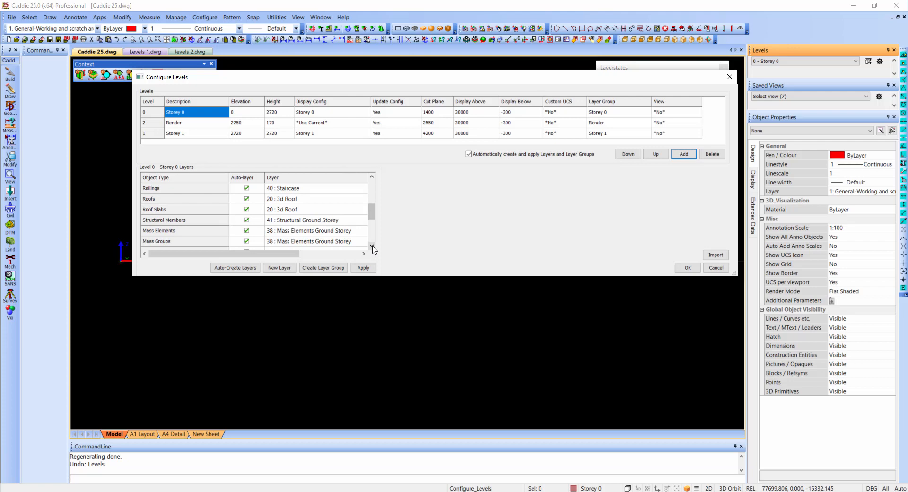
pyautogui.click(371, 245)
pyautogui.click(372, 246)
pyautogui.click(371, 245)
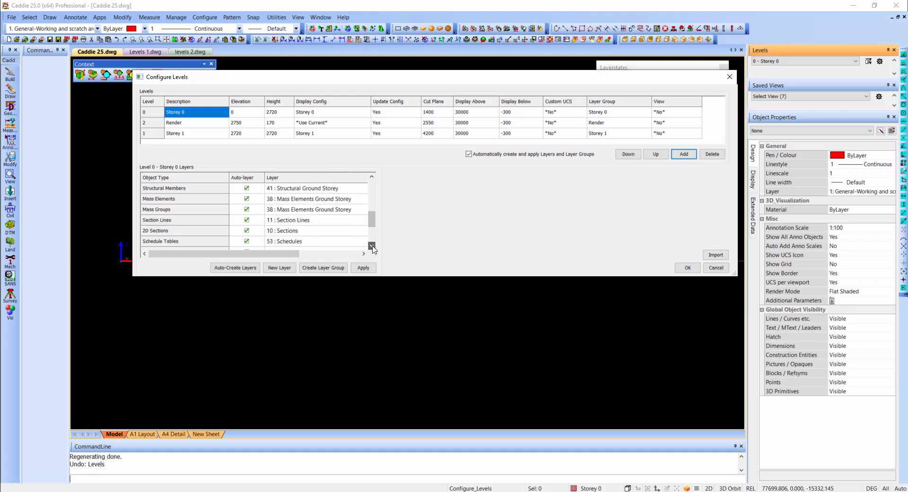
pyautogui.click(372, 245)
pyautogui.click(372, 245)
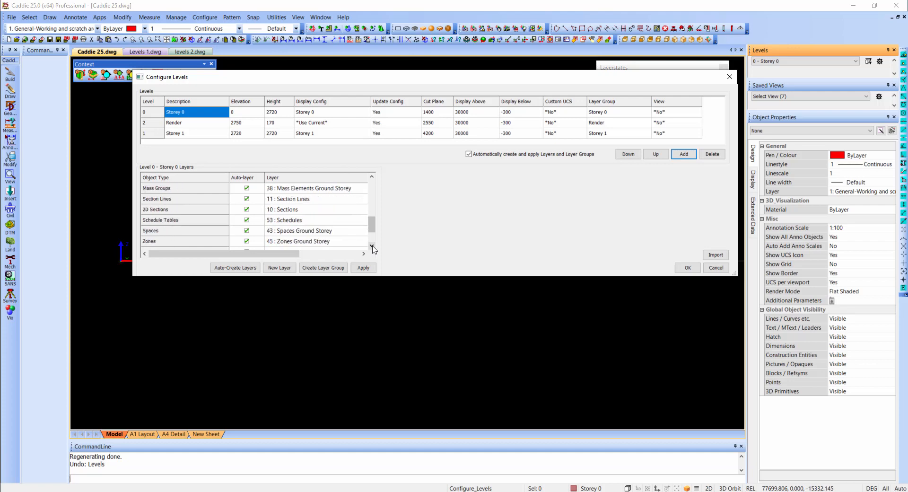
pyautogui.click(372, 245)
pyautogui.click(372, 245)
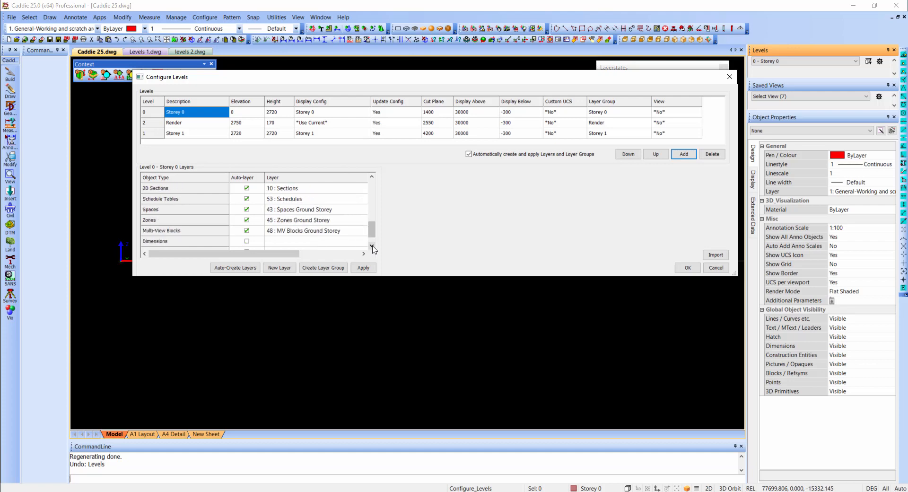
pyautogui.click(371, 246)
pyautogui.click(371, 245)
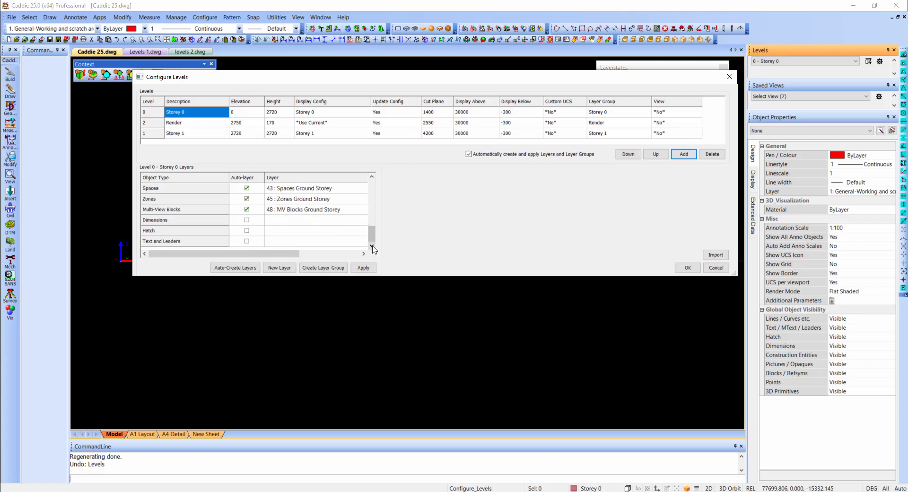